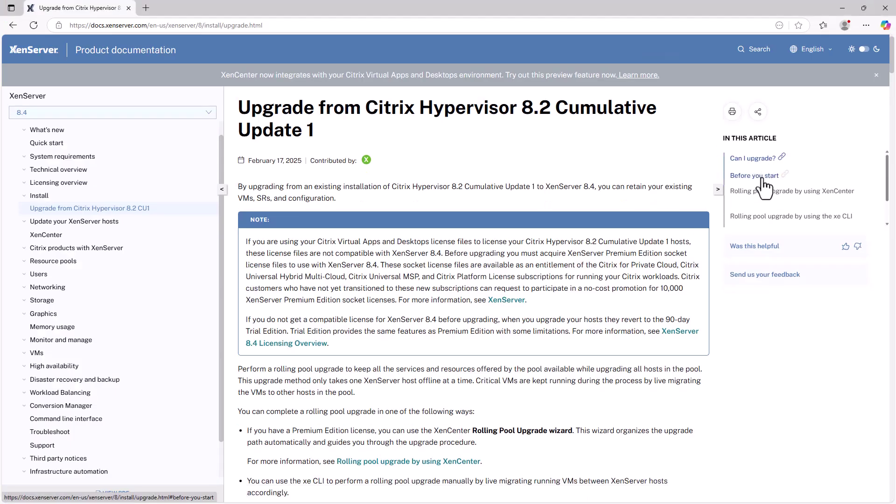
# Jump to the 'Can I upgrade?' section of the XenServer upgrade article.
pyautogui.click(752, 159)
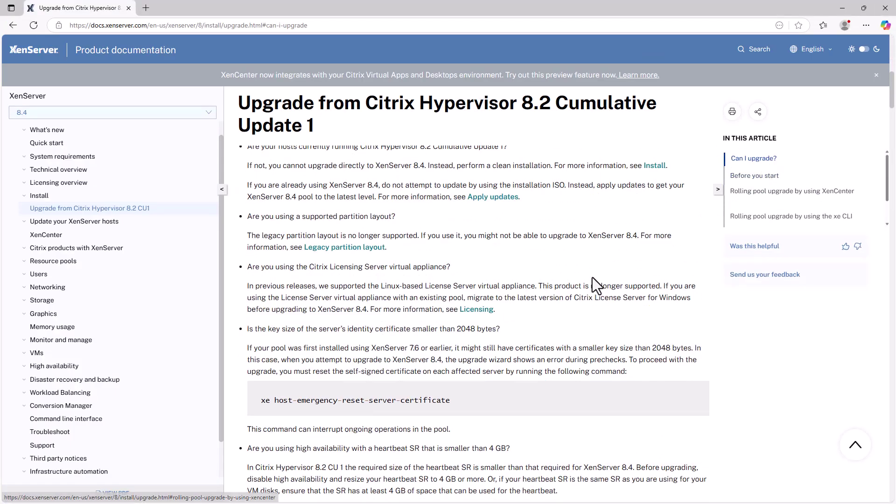
pyautogui.scroll(-5, 577, 299)
pyautogui.scroll(-5, 577, 301)
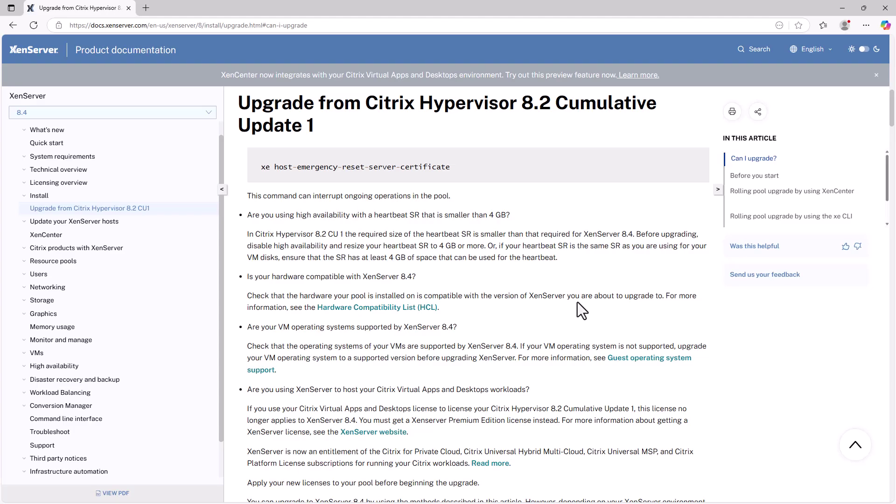
pyautogui.scroll(-4, 578, 302)
pyautogui.scroll(-3, 577, 301)
pyautogui.scroll(-2, 578, 303)
pyautogui.scroll(-3, 578, 309)
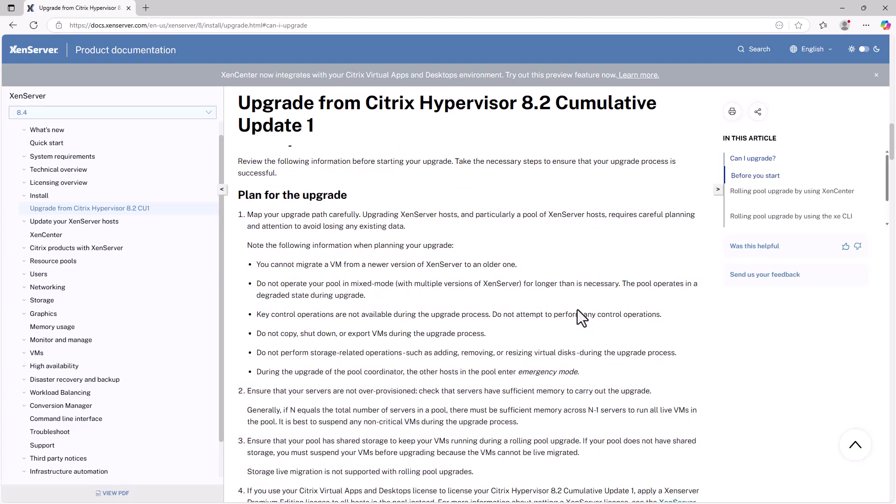
pyautogui.scroll(-3, 578, 308)
pyautogui.scroll(-3, 577, 308)
pyautogui.scroll(-3, 578, 308)
pyautogui.scroll(-4, 577, 314)
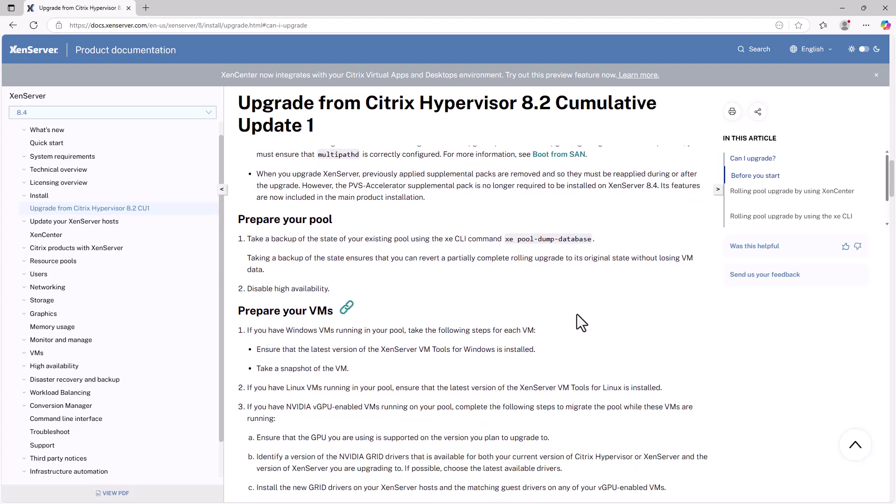
pyautogui.scroll(-4, 576, 315)
pyautogui.scroll(-3, 577, 315)
pyautogui.scroll(-3, 577, 314)
pyautogui.scroll(-2, 577, 314)
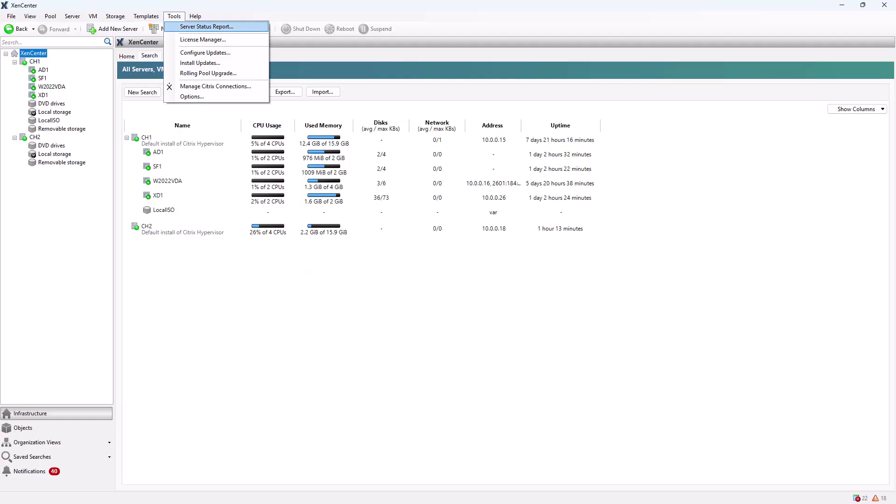
# Upgrade CH2 in Manual Mode via Rolling Pool Upgrade, passing pre-checks and rebooting it now.
pyautogui.click(207, 72)
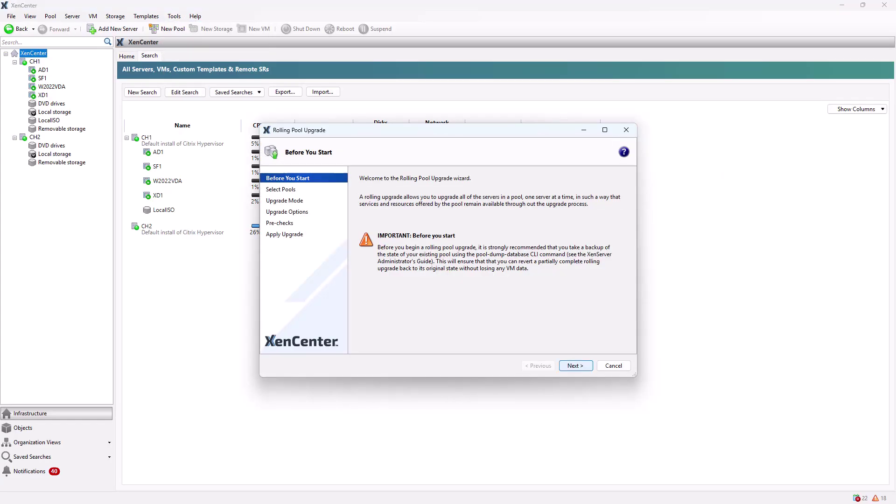
pyautogui.click(575, 366)
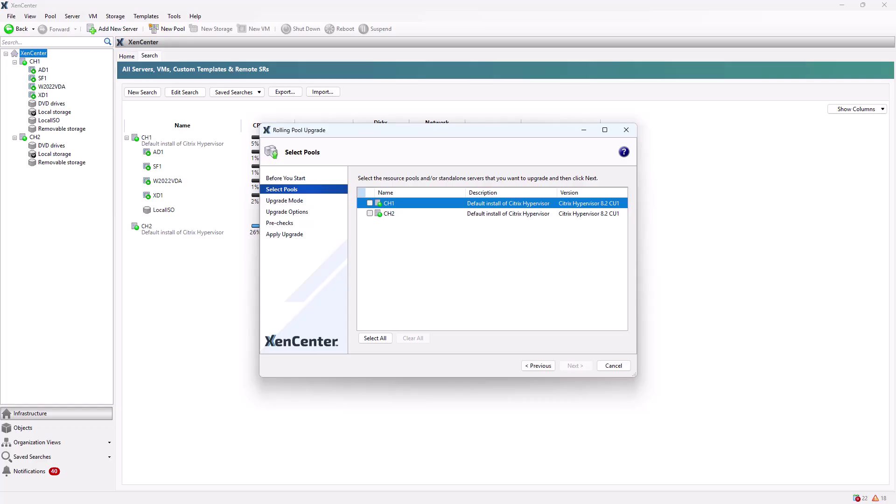
pyautogui.click(370, 213)
pyautogui.click(575, 365)
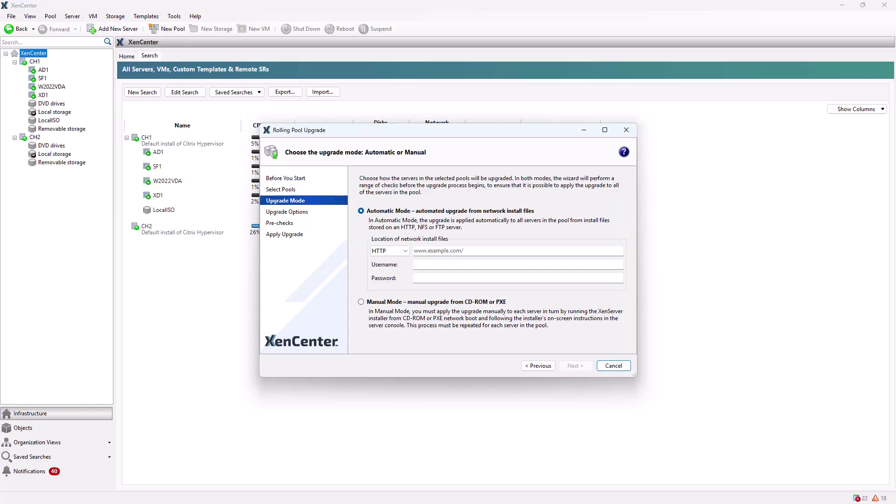
pyautogui.click(360, 301)
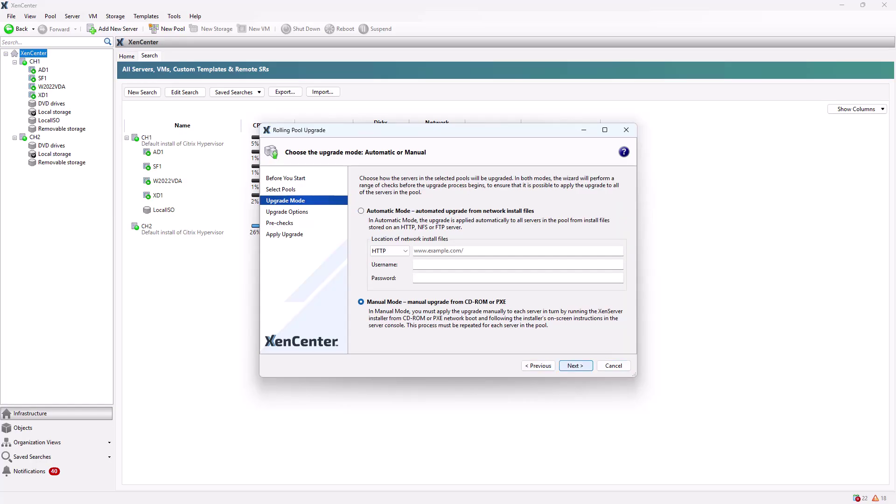
pyautogui.click(574, 366)
pyautogui.click(569, 366)
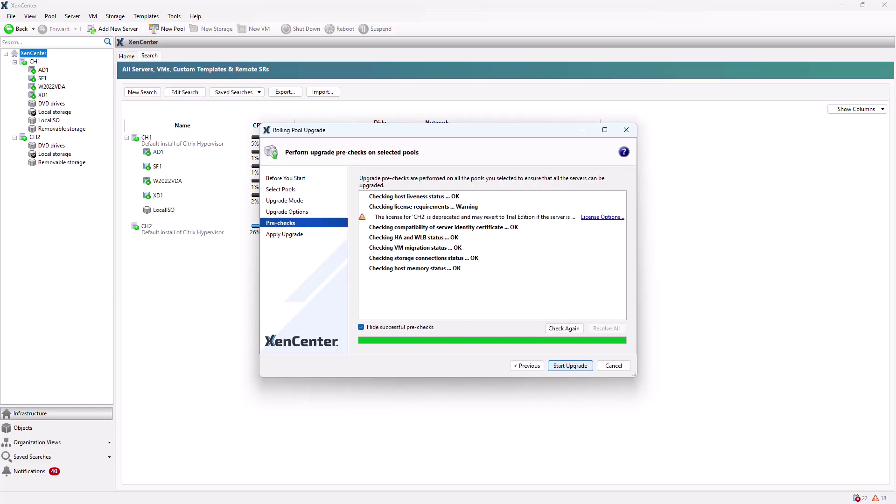
pyautogui.click(570, 365)
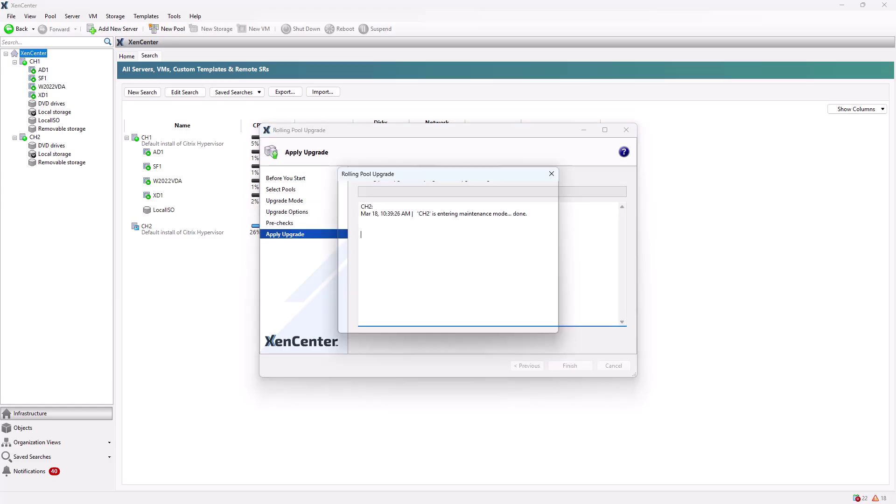
pyautogui.click(483, 320)
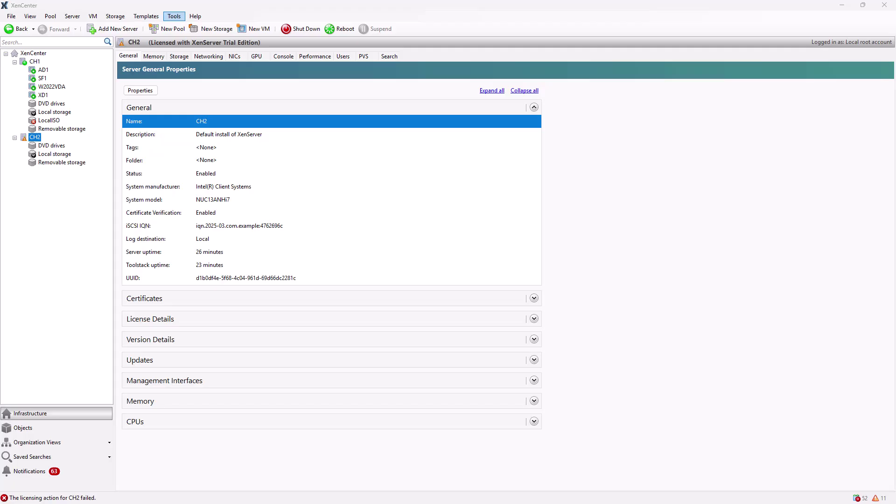
# Assign CH2 a Premium Edition license from license server 10.0.0.26, port 27000.
pyautogui.click(174, 15)
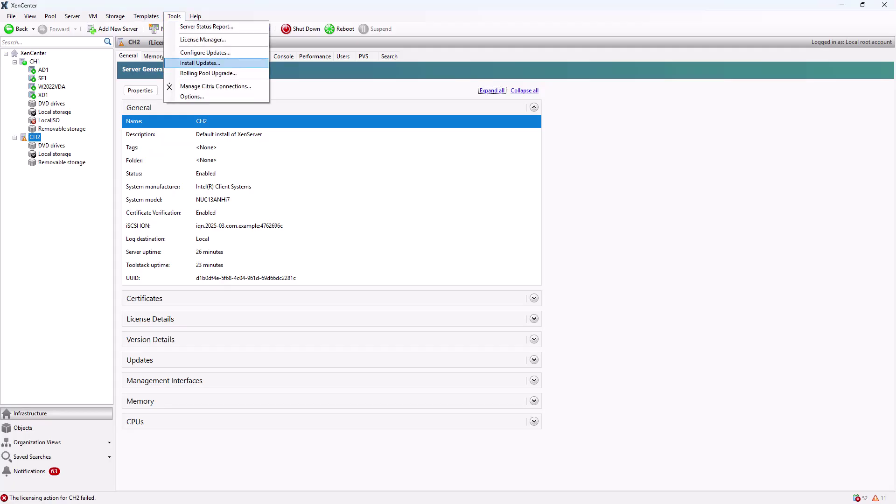
pyautogui.click(203, 39)
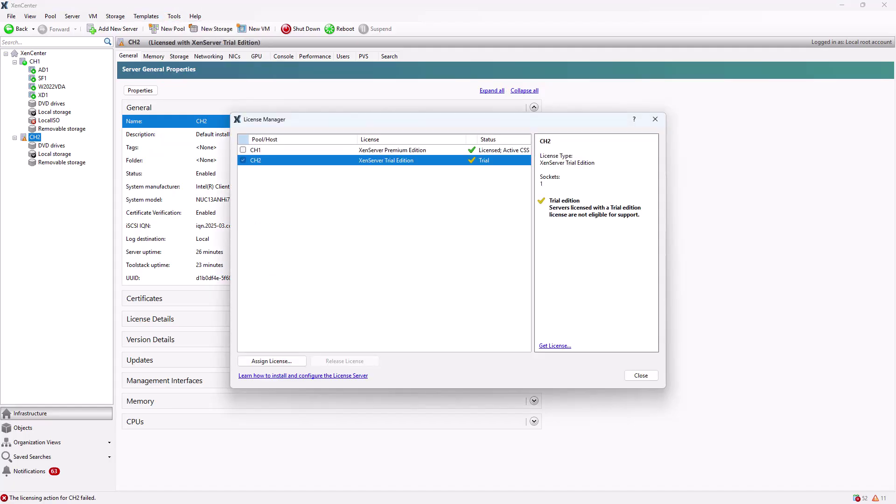
pyautogui.click(271, 360)
pyautogui.write('10.0.0.26')
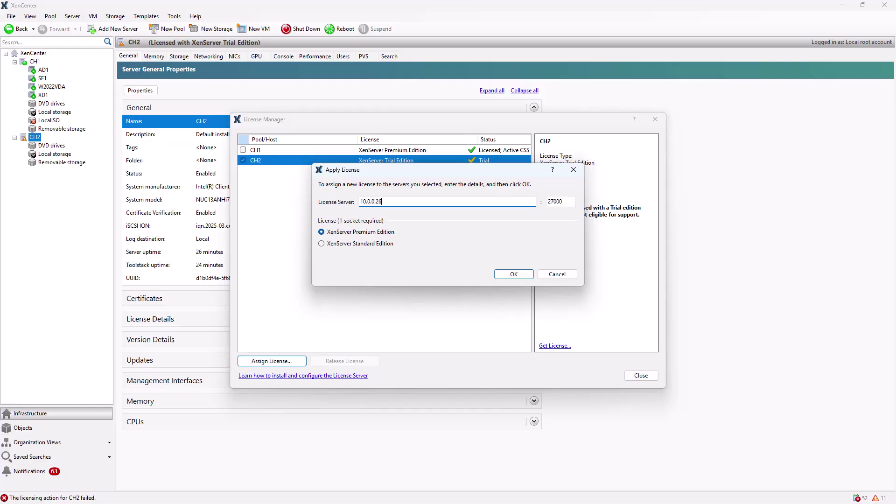
pyautogui.press('Return')
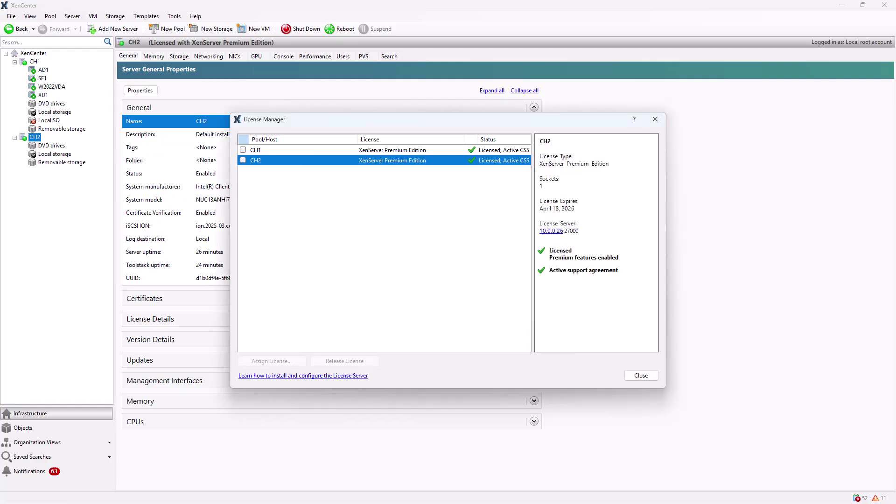
# Close License Manager and view CH2's and CH1's General tab version details, both XenServer 8.
pyautogui.click(640, 375)
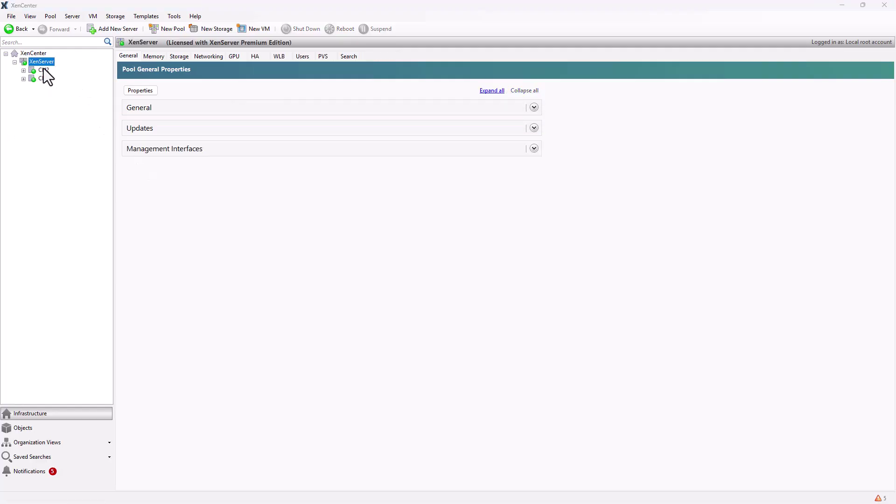
pyautogui.click(44, 71)
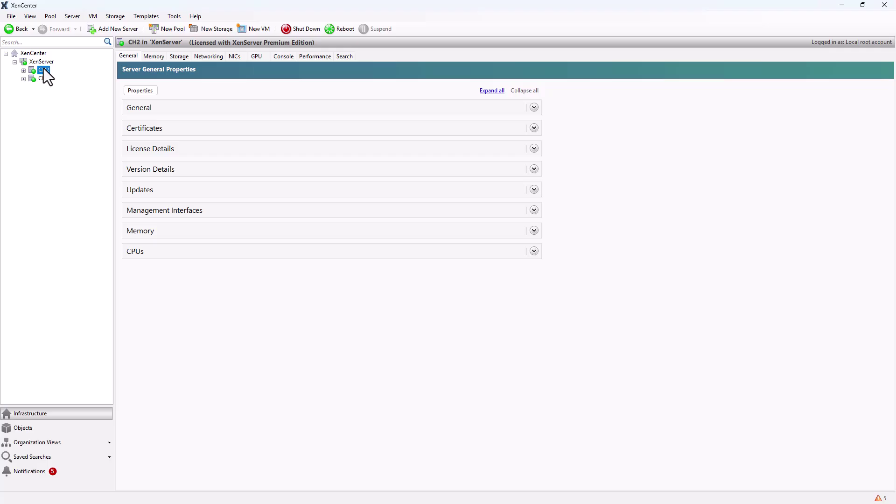
pyautogui.click(534, 170)
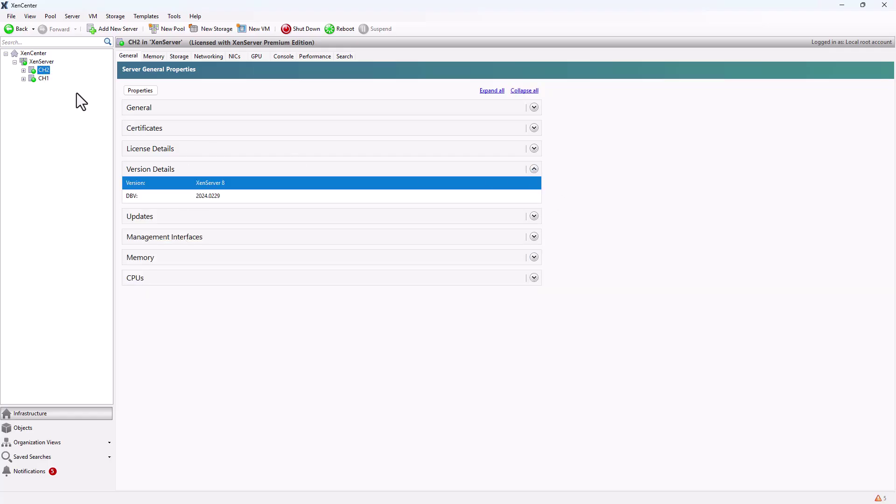
pyautogui.click(42, 79)
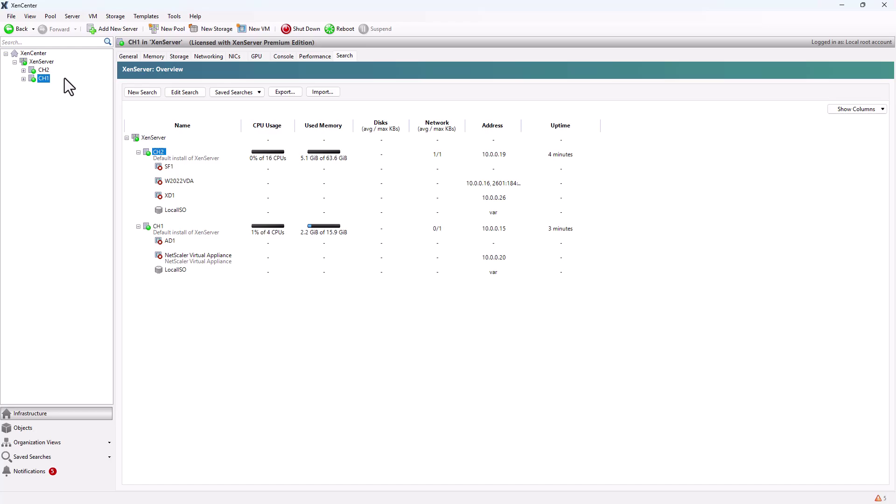
pyautogui.click(128, 56)
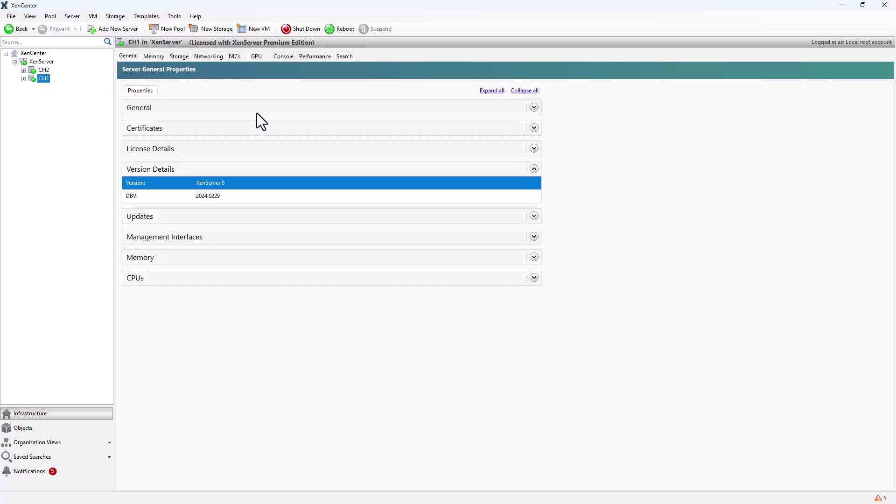